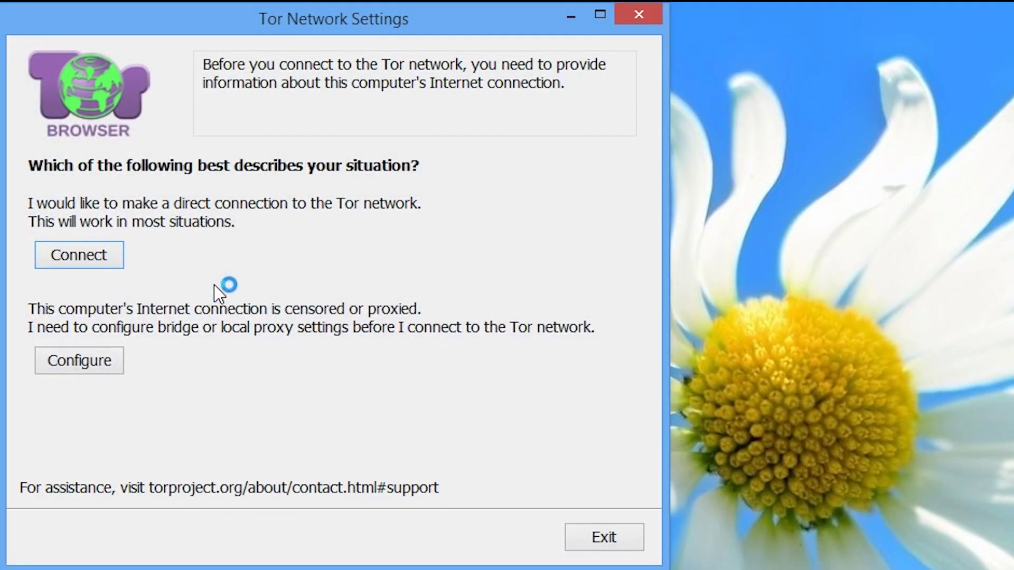
Step: Connect directly to the Tor network and load bbc.co.uk
{"action": "left_click", "coordinate": [97, 257]}
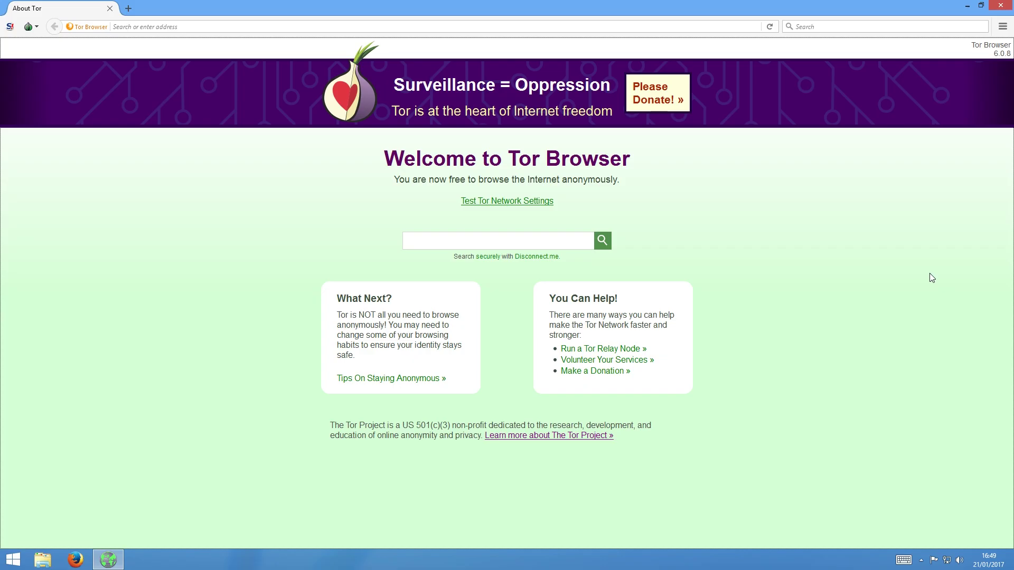
{"action": "key", "text": "ctrl+l"}
{"action": "type", "text": "bbc."}
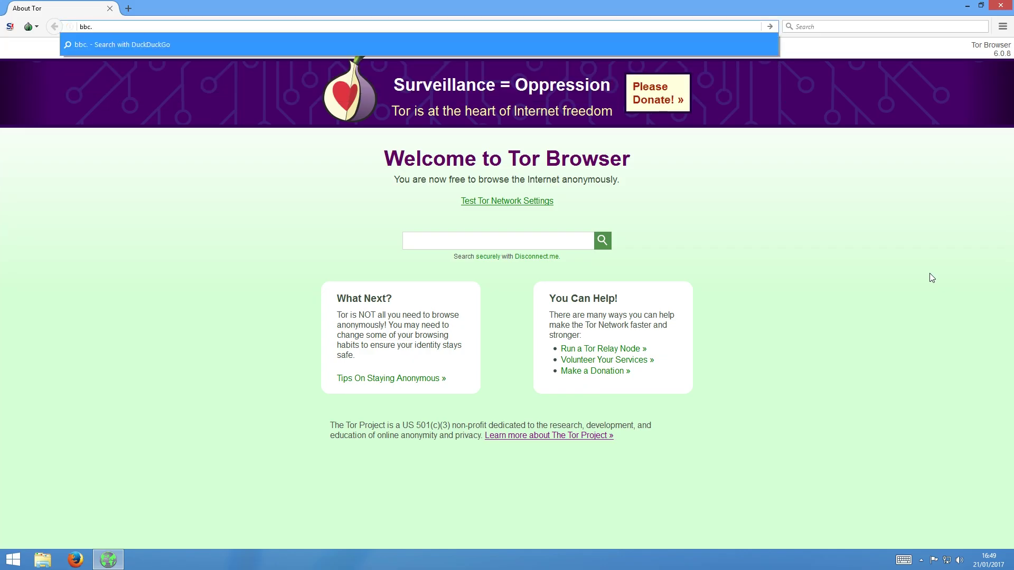
{"action": "type", "text": "com"}
{"action": "key", "text": "Return"}
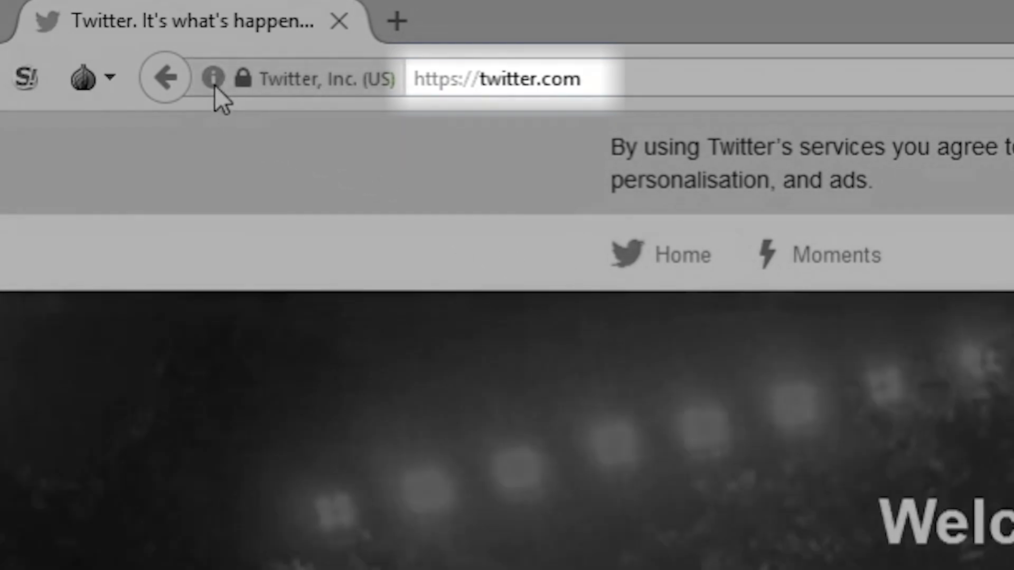
Step: Verify Twitter's secure connection, then log in to Twitter with username and password
{"action": "left_click", "coordinate": [215, 85]}
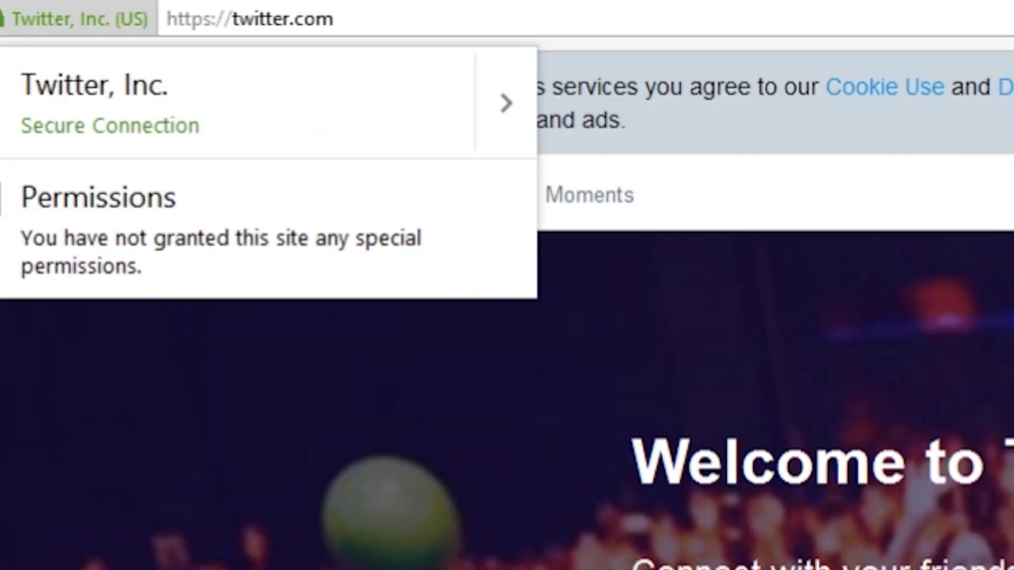
{"action": "type", "text": "infosec_"}
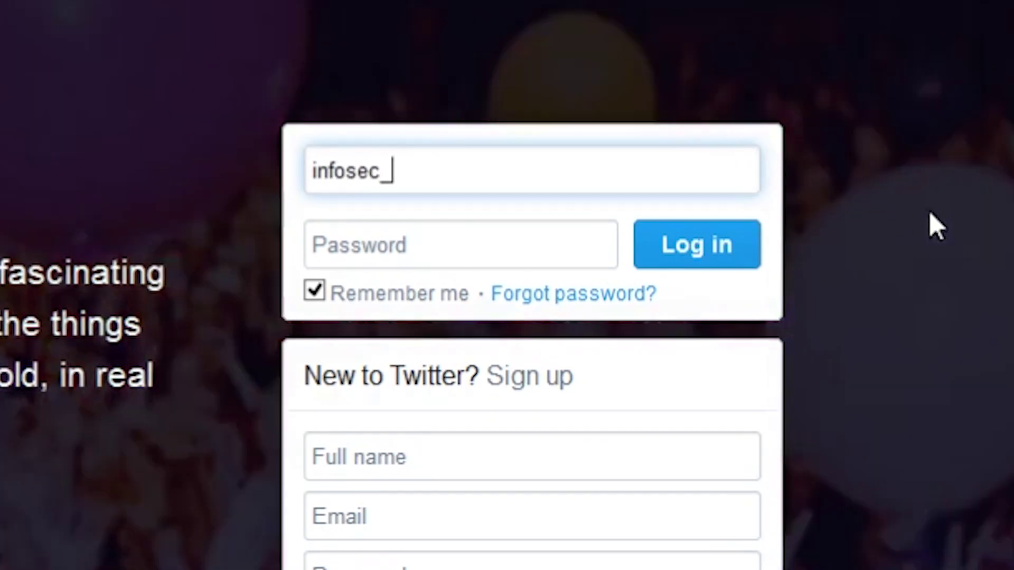
{"action": "type", "text": "byte"}
{"action": "type", "text": "s"}
{"action": "key", "text": "Tab"}
{"action": "type", "text": "•••••••••••••••"}
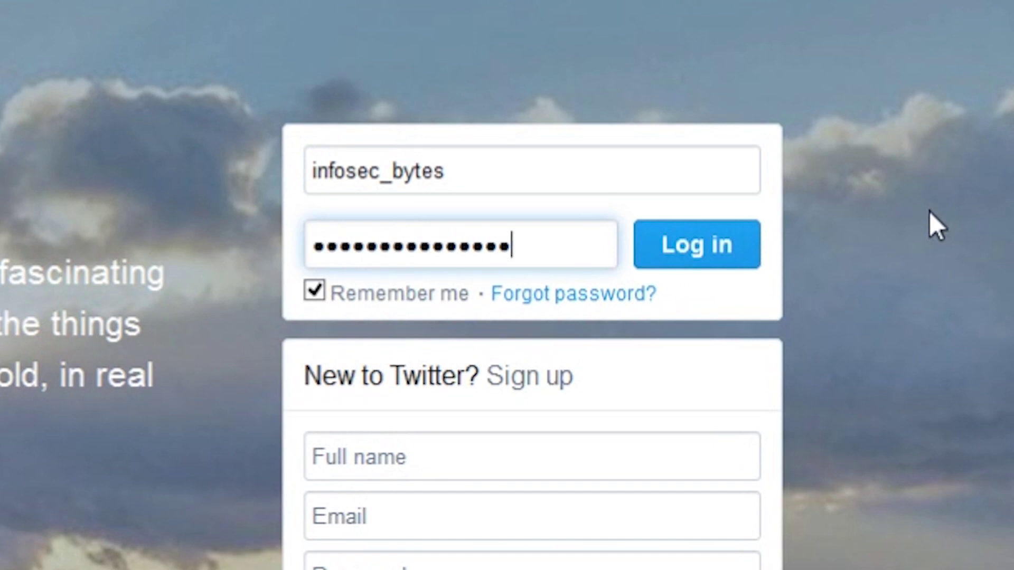
{"action": "type", "text": "•••••••"}
{"action": "left_click", "coordinate": [697, 244]}
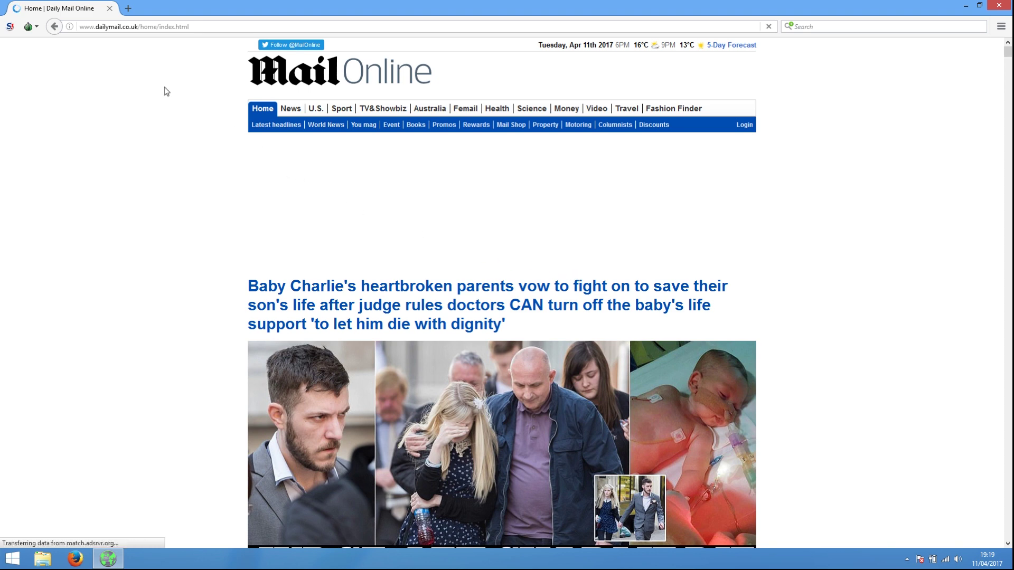
Step: Check Mail Online's connection info, then send 'Fine thanks' in the Tor Messenger chat
{"action": "left_click", "coordinate": [71, 27]}
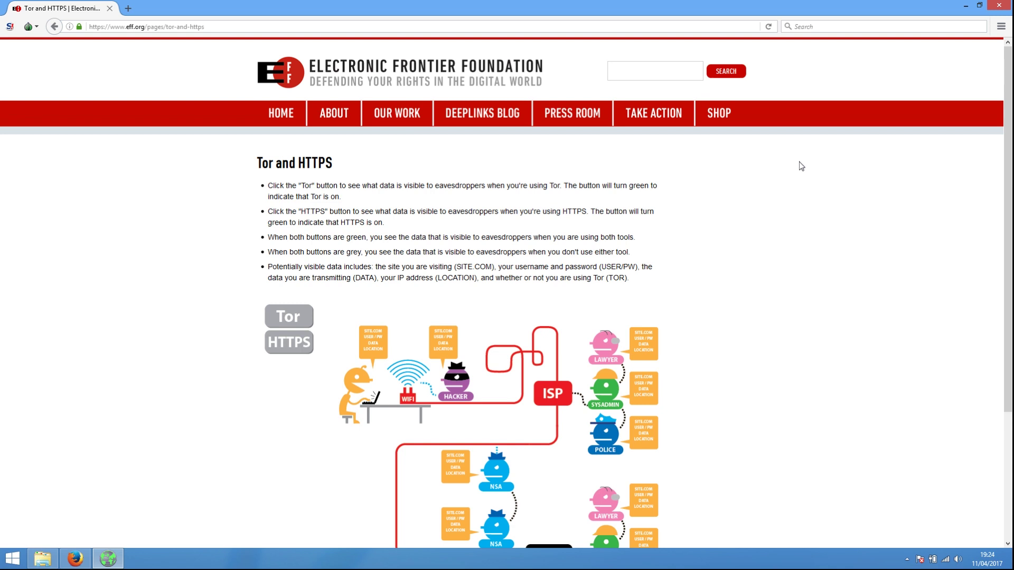
{"action": "scroll", "coordinate": [799, 162], "scroll_direction": "down", "scroll_amount": 3}
{"action": "scroll", "coordinate": [799, 162], "scroll_direction": "down", "scroll_amount": 3}
{"action": "scroll", "coordinate": [798, 162], "scroll_direction": "down", "scroll_amount": 1}
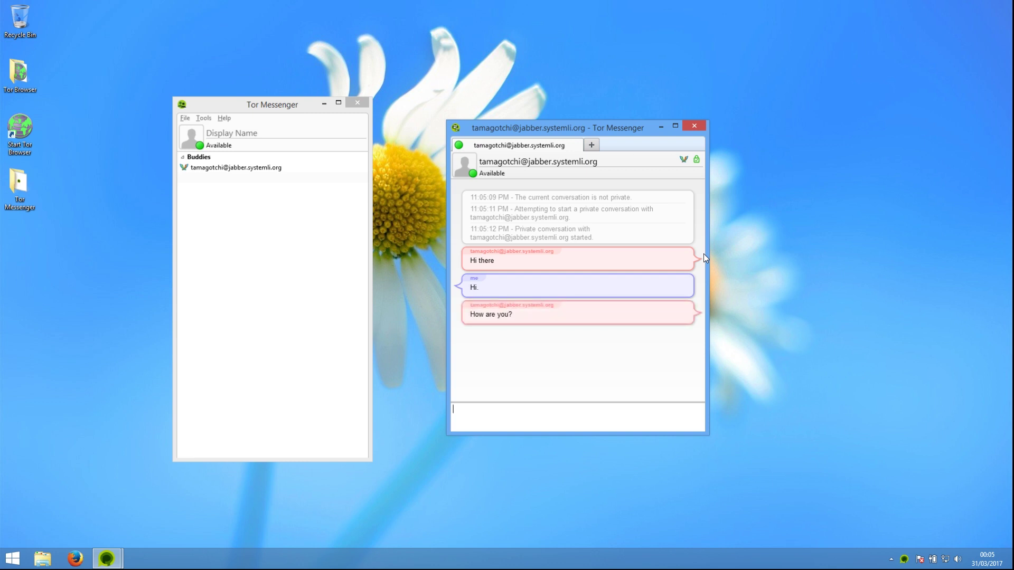
{"action": "type", "text": "nks"}
{"action": "key", "text": "Return"}
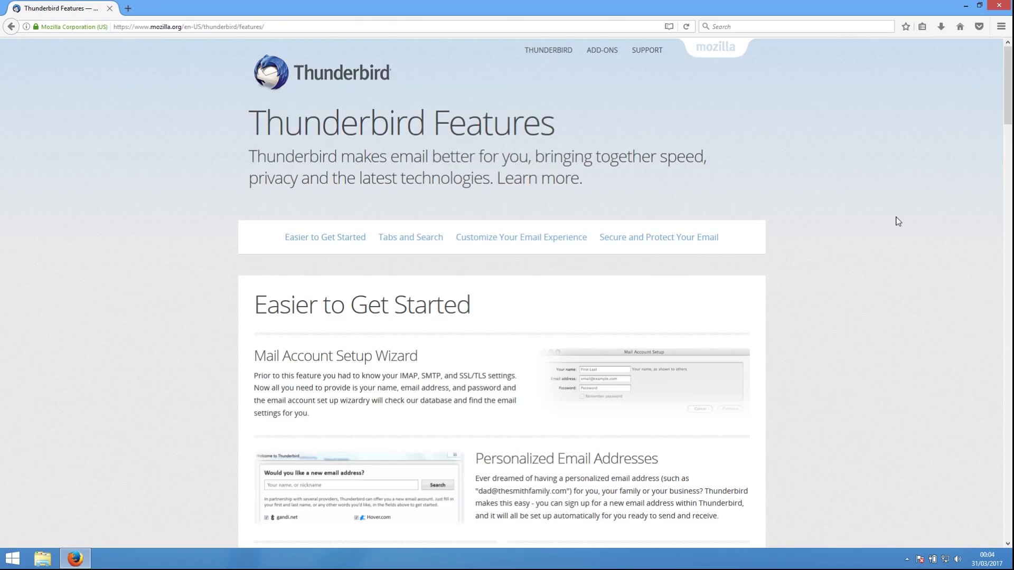
{"action": "scroll", "coordinate": [897, 221], "scroll_direction": "down", "scroll_amount": 2}
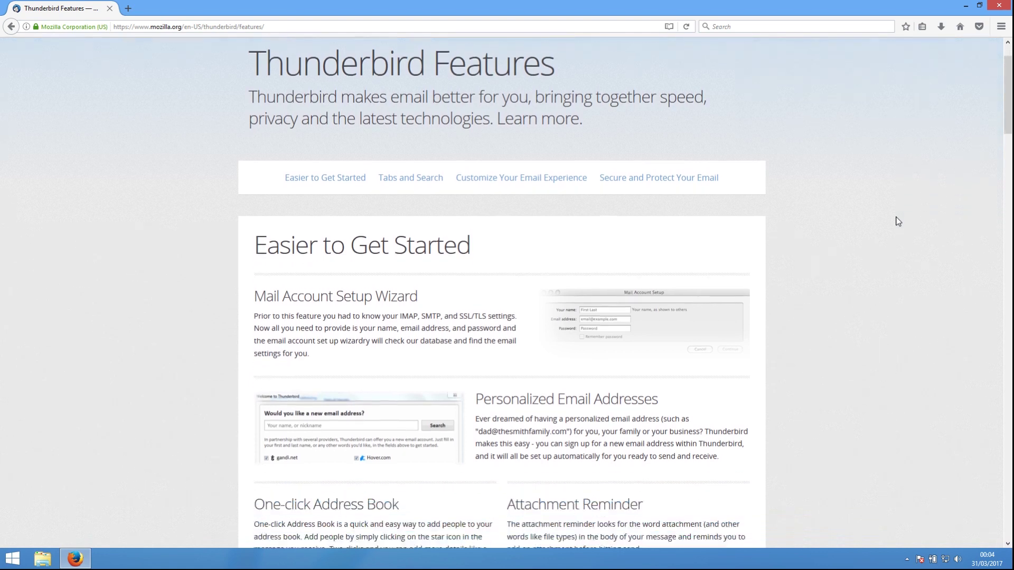
{"action": "scroll", "coordinate": [898, 221], "scroll_direction": "down", "scroll_amount": 2}
{"action": "scroll", "coordinate": [897, 221], "scroll_direction": "down", "scroll_amount": 2}
{"action": "scroll", "coordinate": [898, 220], "scroll_direction": "down", "scroll_amount": 1}
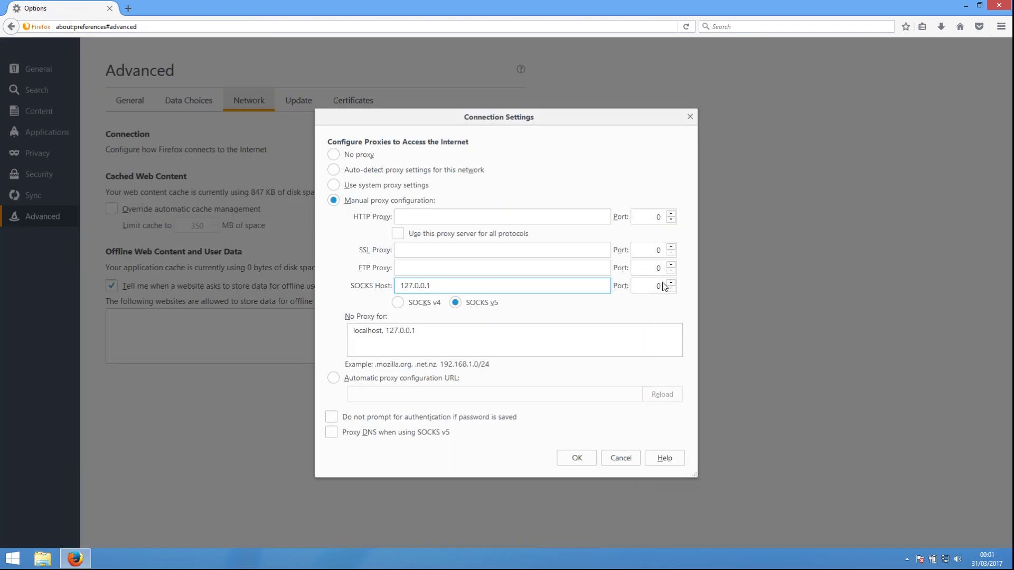
Step: Set the SOCKS v5 proxy to 127.0.0.1 port 9050 and apply it
{"action": "left_click", "coordinate": [660, 286]}
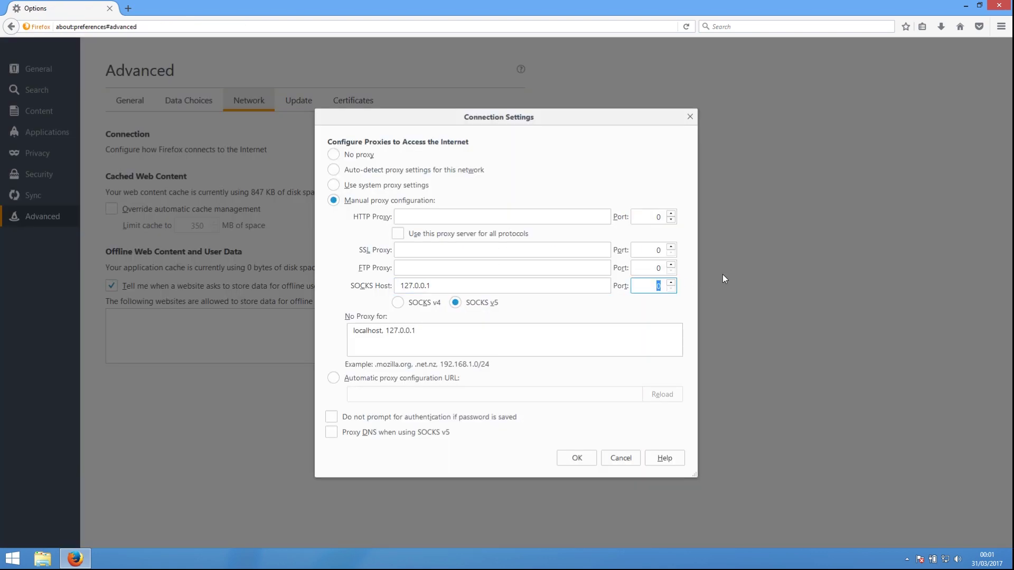
{"action": "type", "text": "9050"}
{"action": "left_click", "coordinate": [576, 459]}
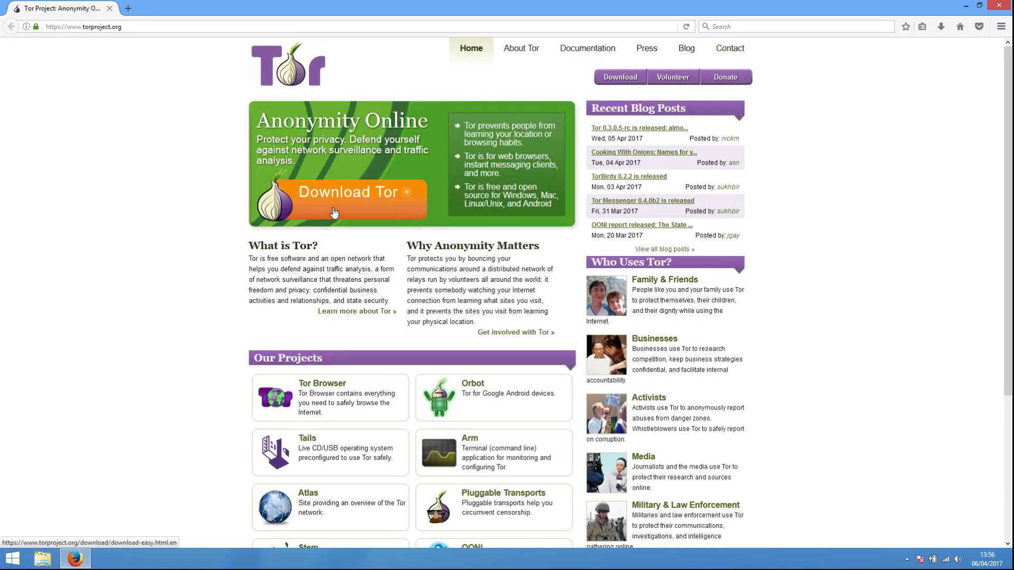
Step: Save the Tor Browser for Windows installer, then launch Tor Browser from the desktop shortcut
{"action": "left_click", "coordinate": [334, 211]}
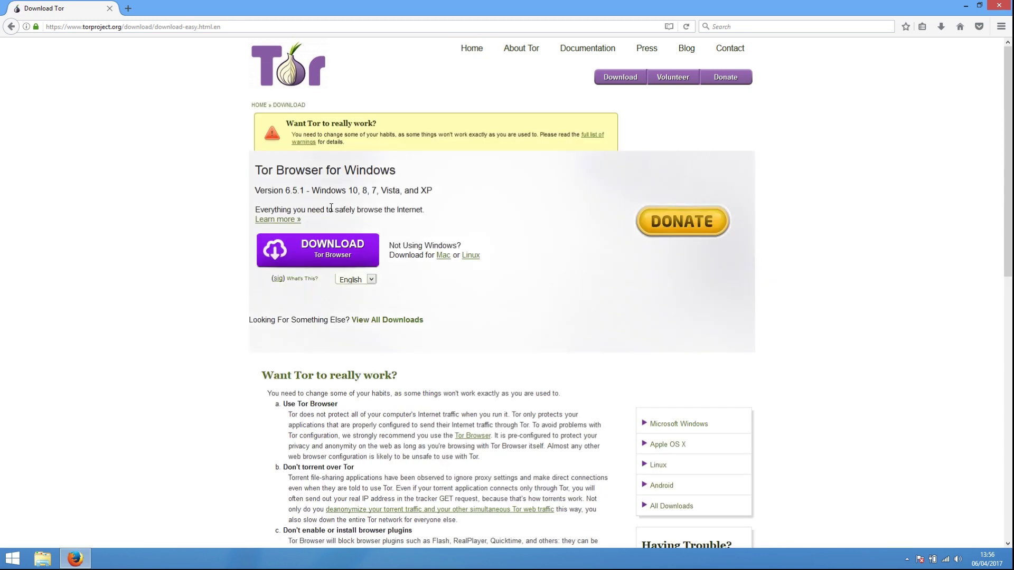
{"action": "left_click", "coordinate": [306, 262]}
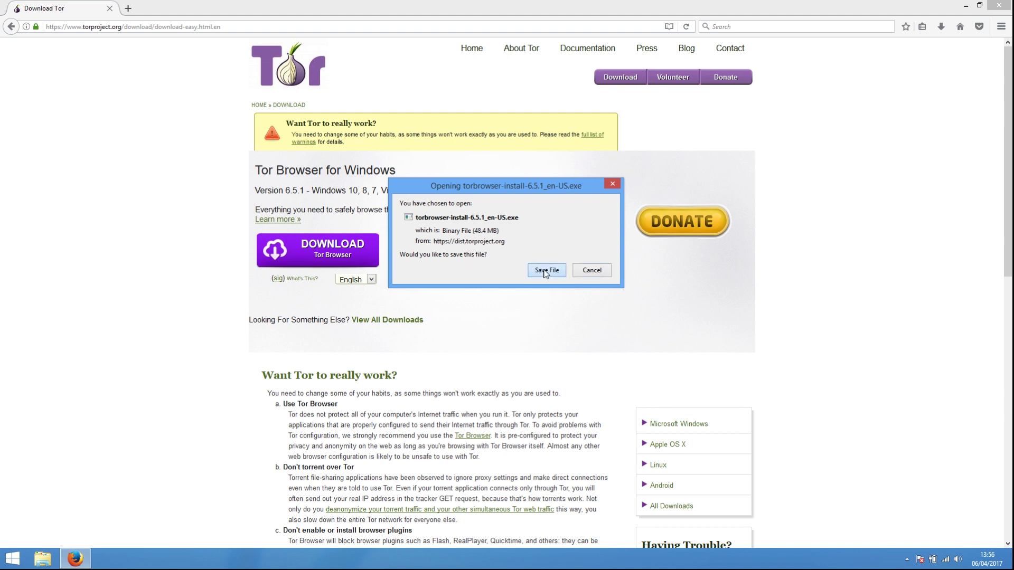
{"action": "left_click", "coordinate": [546, 270]}
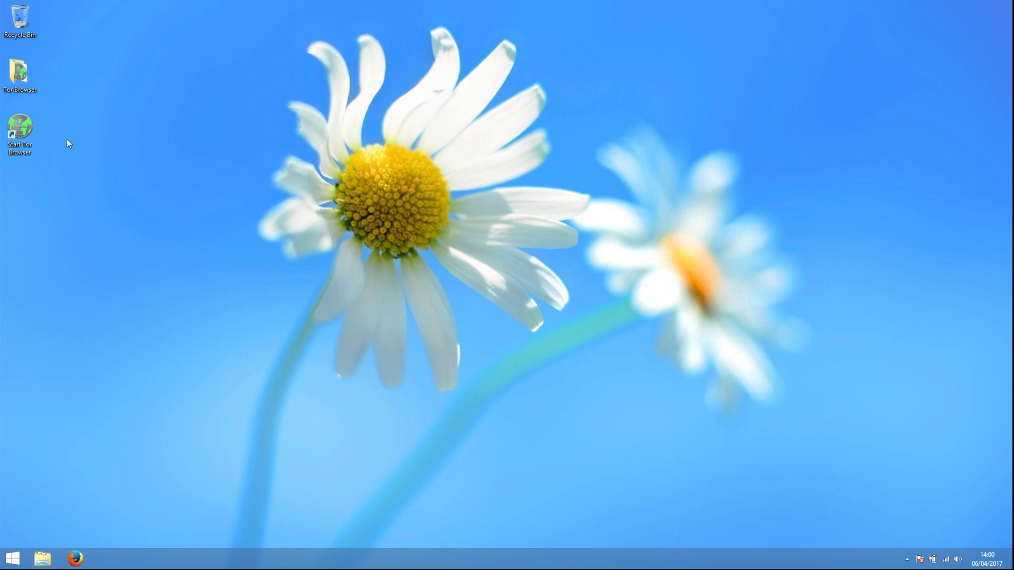
{"action": "left_click", "coordinate": [23, 127]}
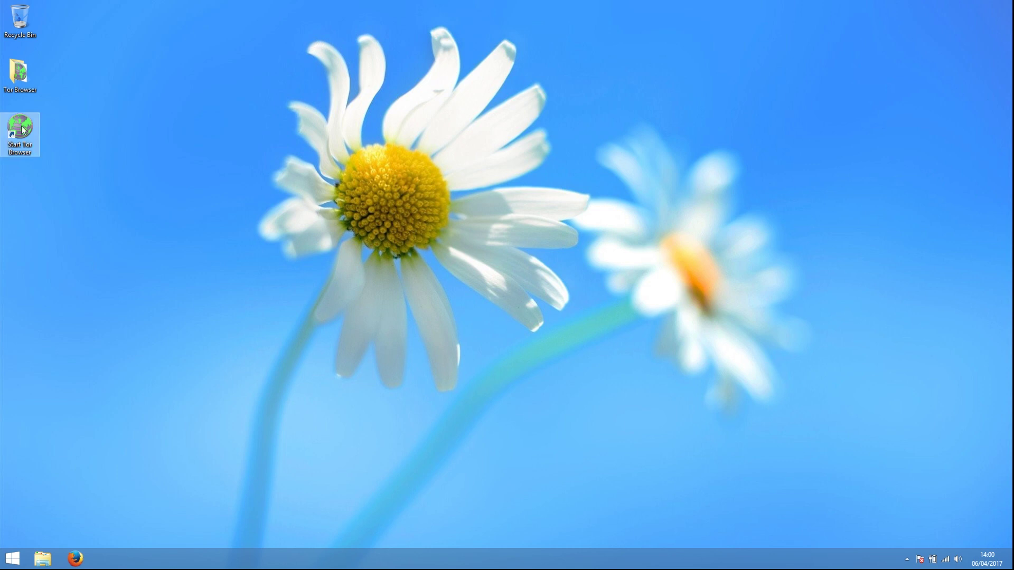
{"action": "double_click", "coordinate": [23, 128]}
{"action": "type", "text": "d"}
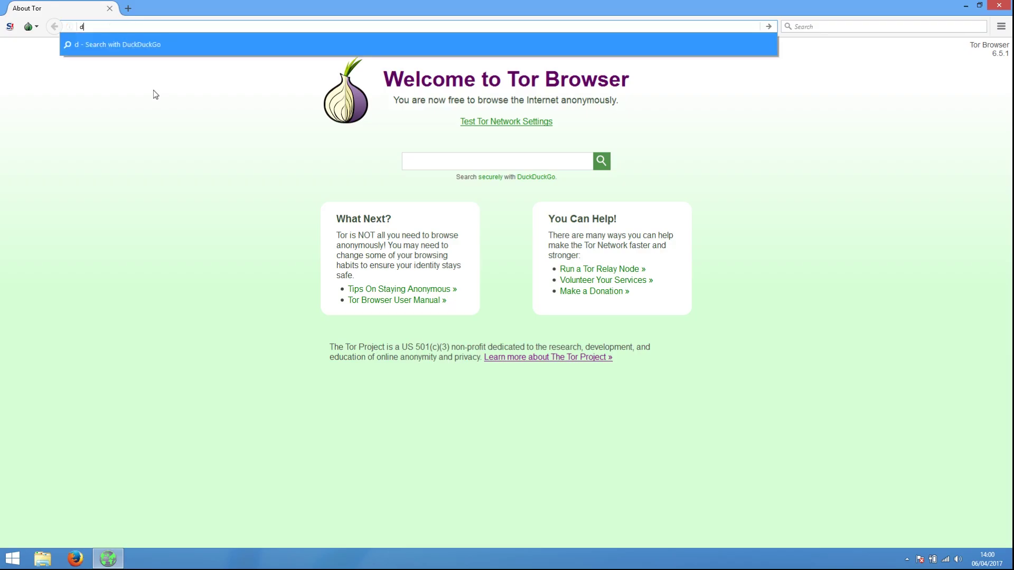
{"action": "type", "text": "emocracy"}
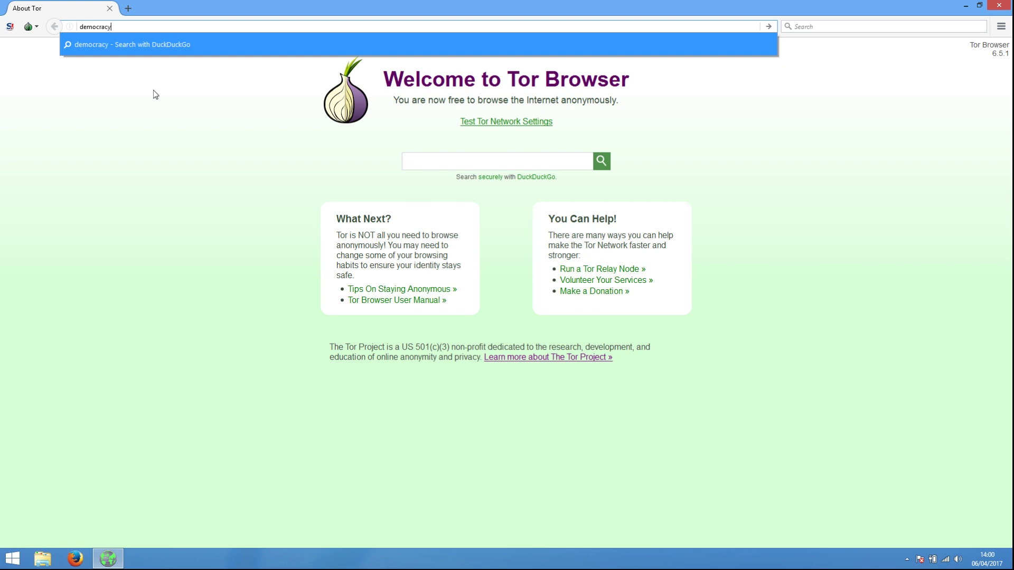
{"action": "type", "text": "now.or"}
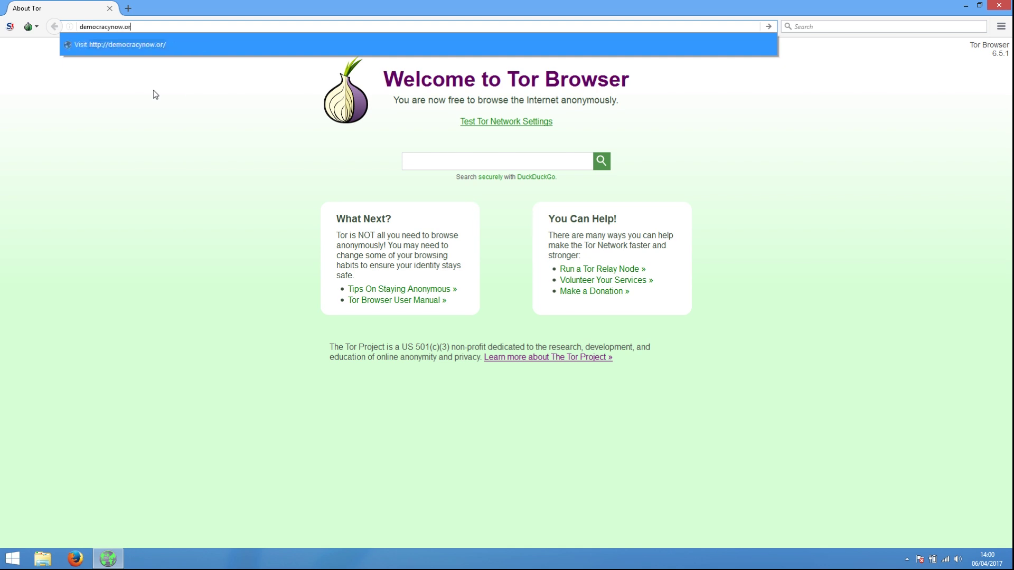
{"action": "type", "text": "g"}
Step: Browse democracynow.org's Donald Trump page, then El País's Fidel Castro report
{"action": "key", "text": "Return"}
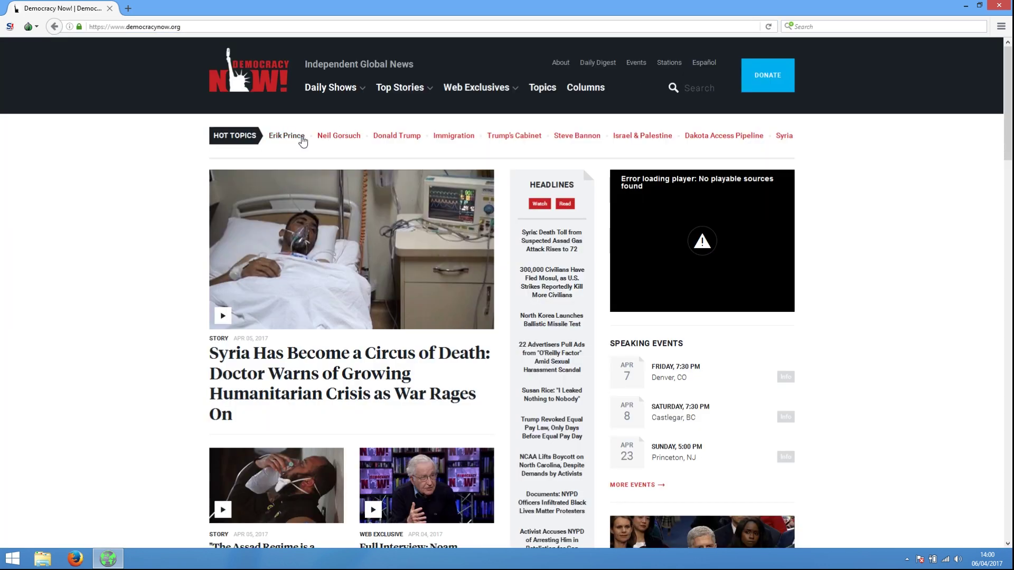
{"action": "left_click", "coordinate": [396, 135]}
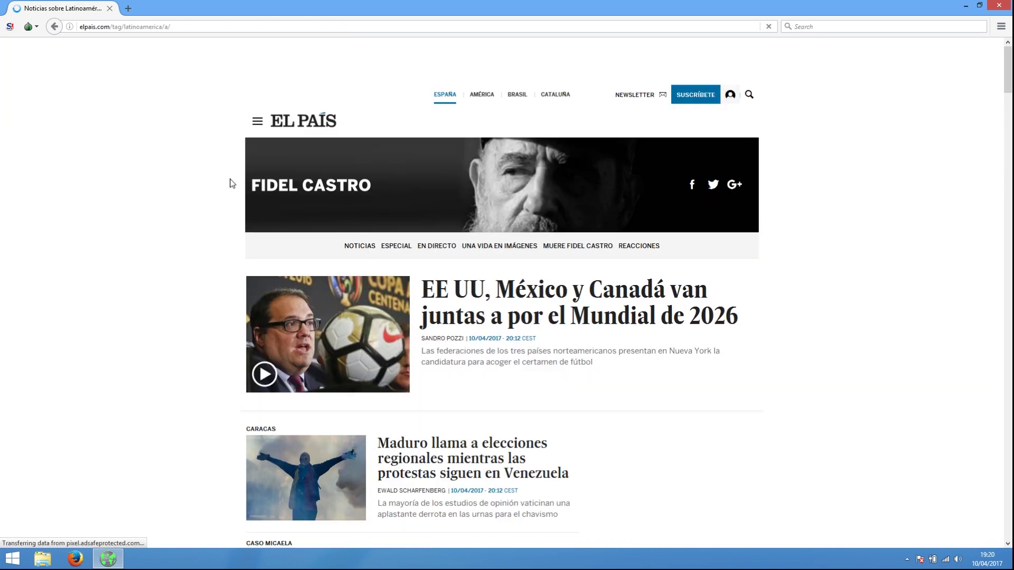
{"action": "left_click", "coordinate": [259, 194]}
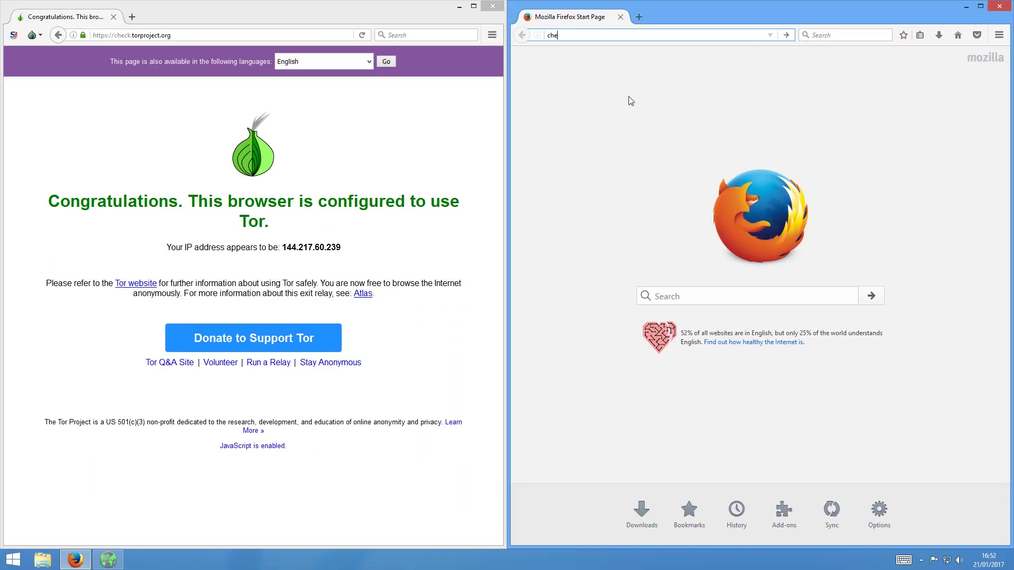
{"action": "type", "text": "torproject."}
{"action": "type", "text": "org"}
Step: Load check.torproject.org in ordinary Firefox to show it isn't using Tor
{"action": "key", "text": "Return"}
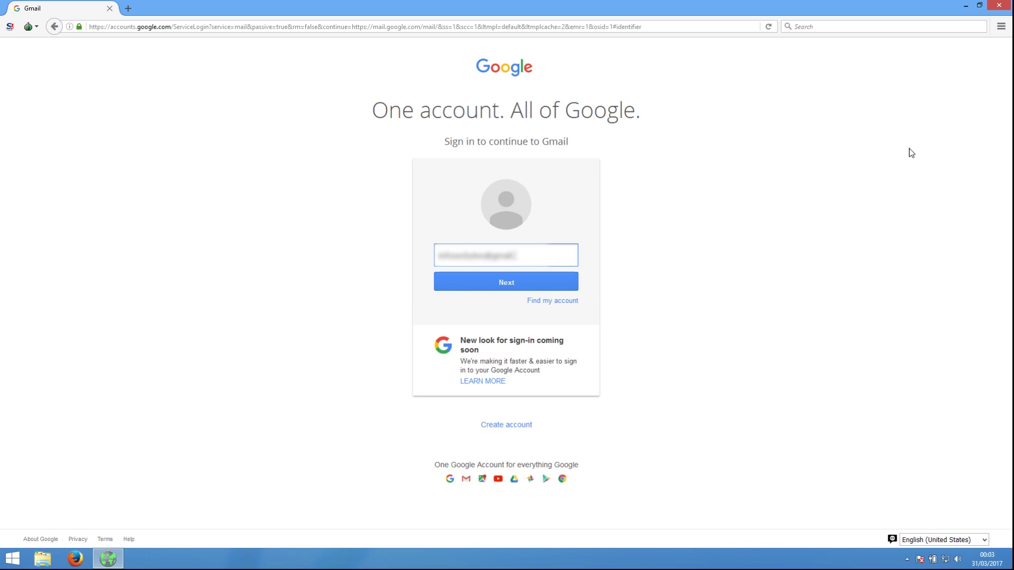
Step: Submit the Gmail account address to reach the password step
{"action": "left_click", "coordinate": [553, 280]}
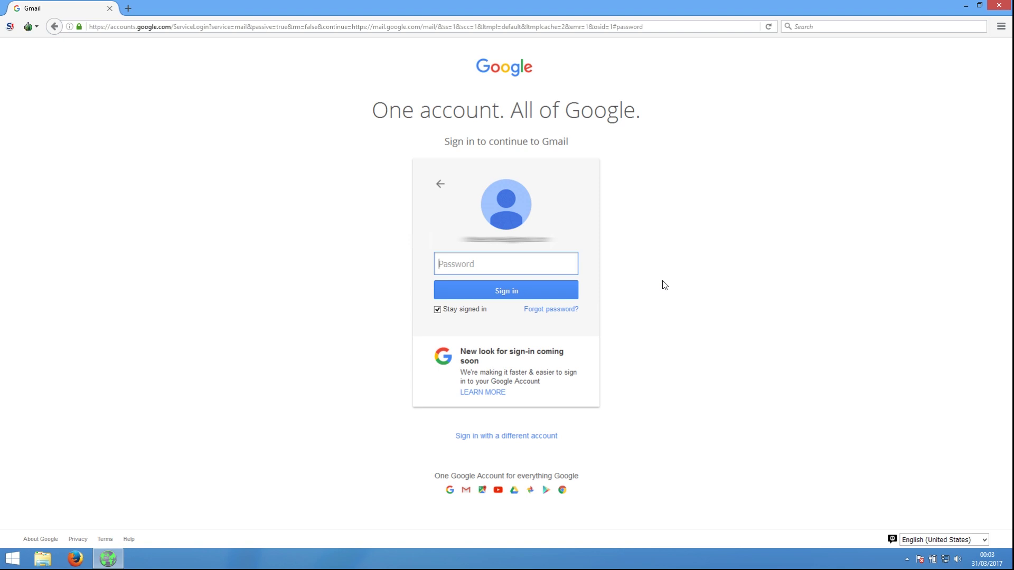
{"action": "type", "text": "••••"}
{"action": "type", "text": "••••"}
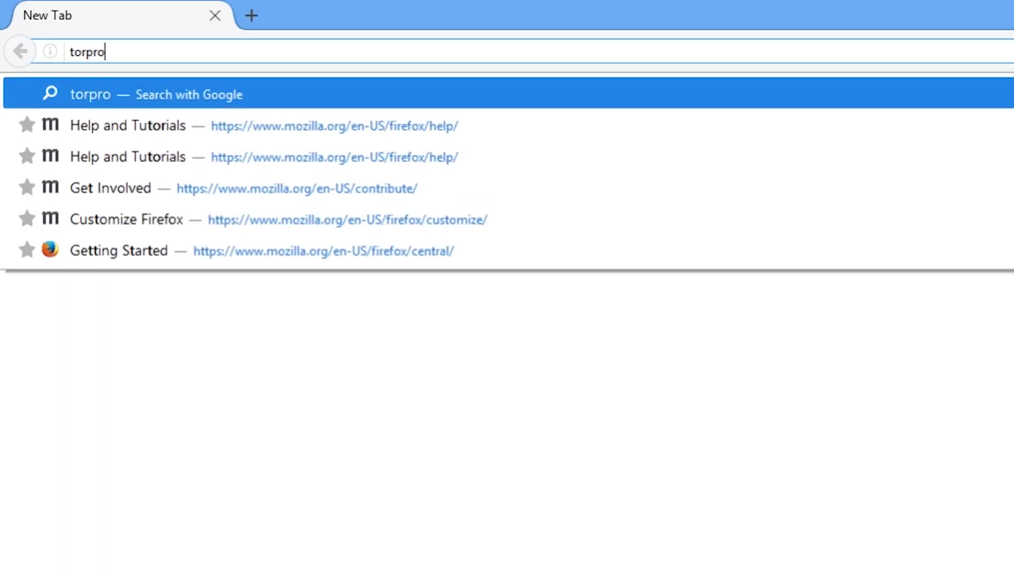
{"action": "type", "text": "ject.o"}
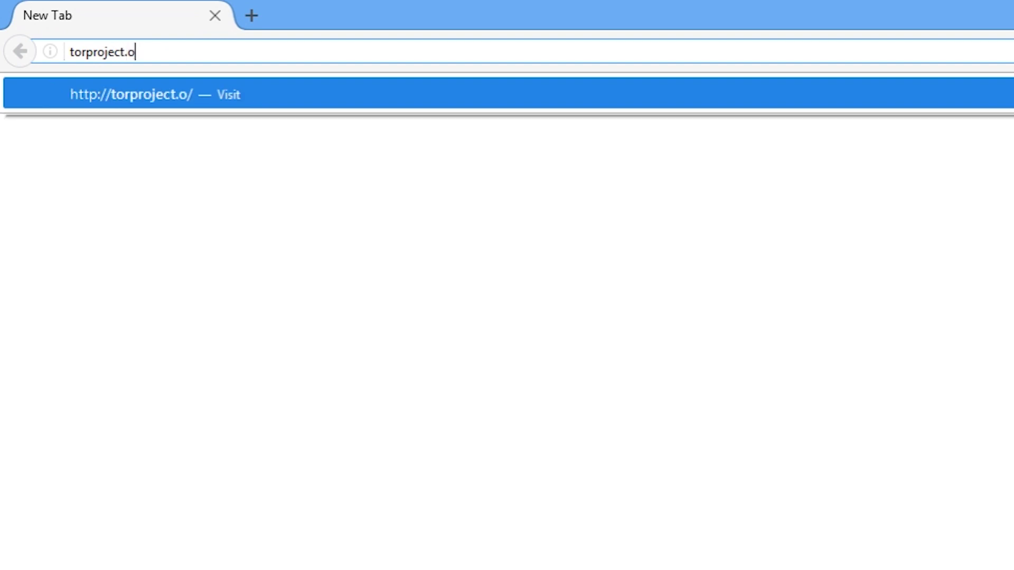
{"action": "type", "text": "rg"}
Step: Load torproject.org and go to its Documentation page
{"action": "key", "text": "Return"}
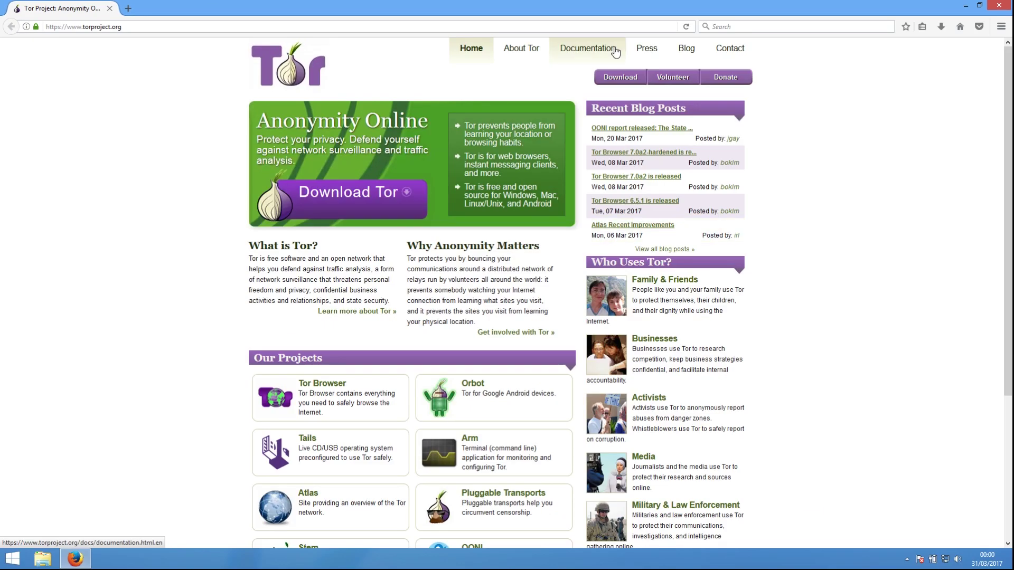
{"action": "left_click", "coordinate": [614, 52]}
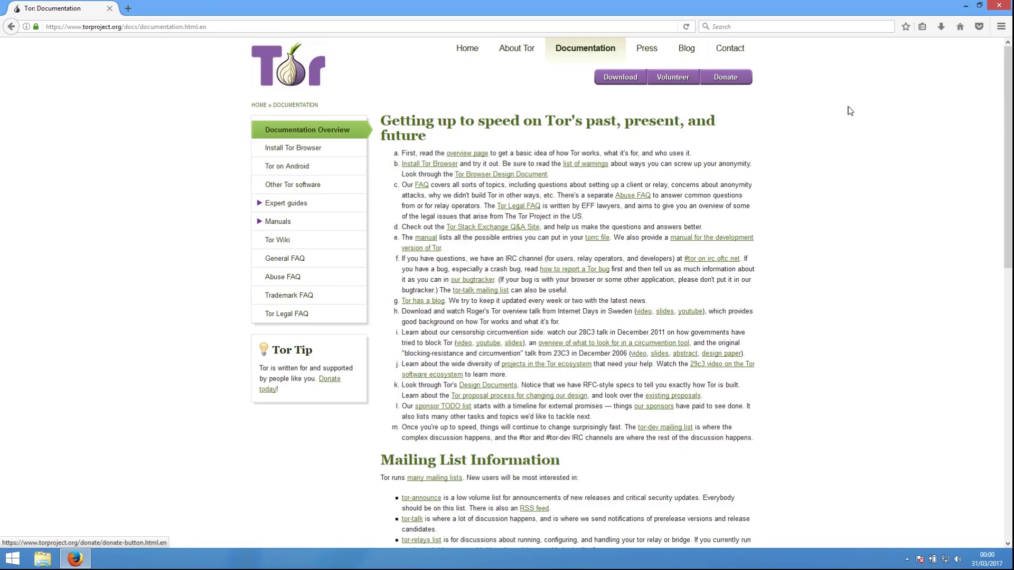
{"action": "scroll", "coordinate": [915, 187], "scroll_direction": "down", "scroll_amount": 4}
{"action": "scroll", "coordinate": [915, 187], "scroll_direction": "down", "scroll_amount": 3}
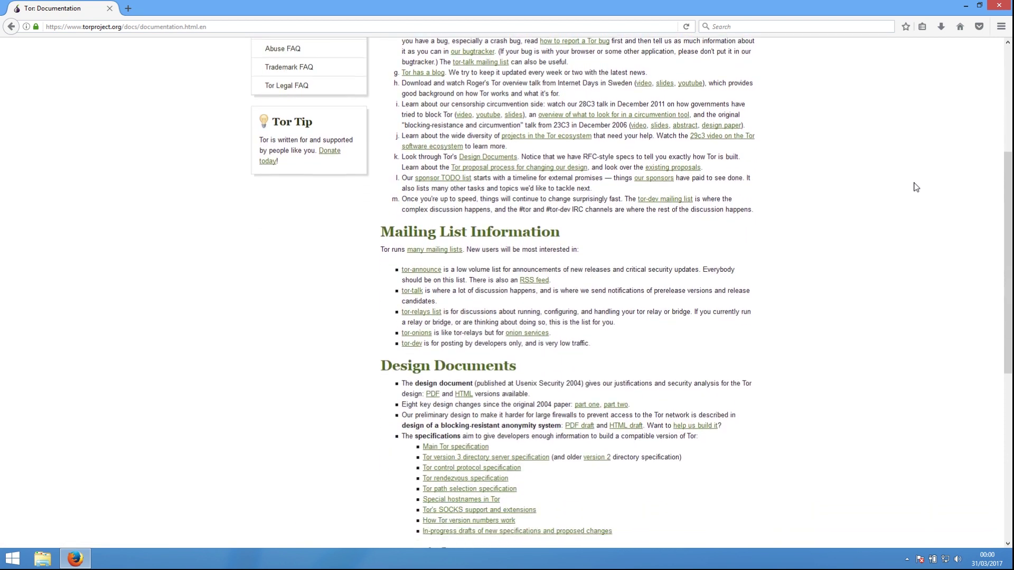
{"action": "scroll", "coordinate": [915, 187], "scroll_direction": "down", "scroll_amount": 3}
{"action": "scroll", "coordinate": [915, 187], "scroll_direction": "down", "scroll_amount": 3}
{"action": "scroll", "coordinate": [915, 187], "scroll_direction": "down", "scroll_amount": 3}
{"action": "scroll", "coordinate": [914, 187], "scroll_direction": "down", "scroll_amount": 3}
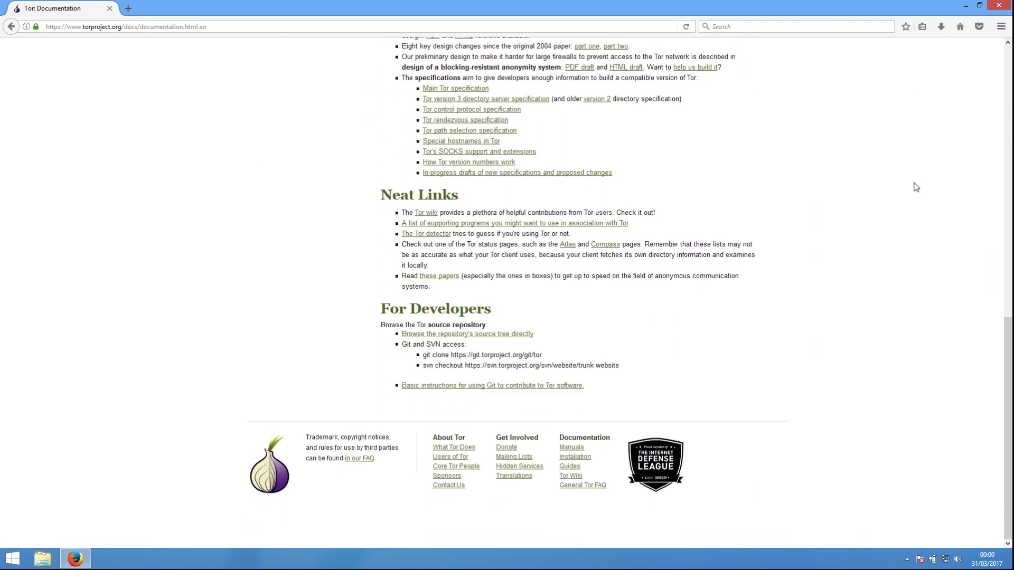